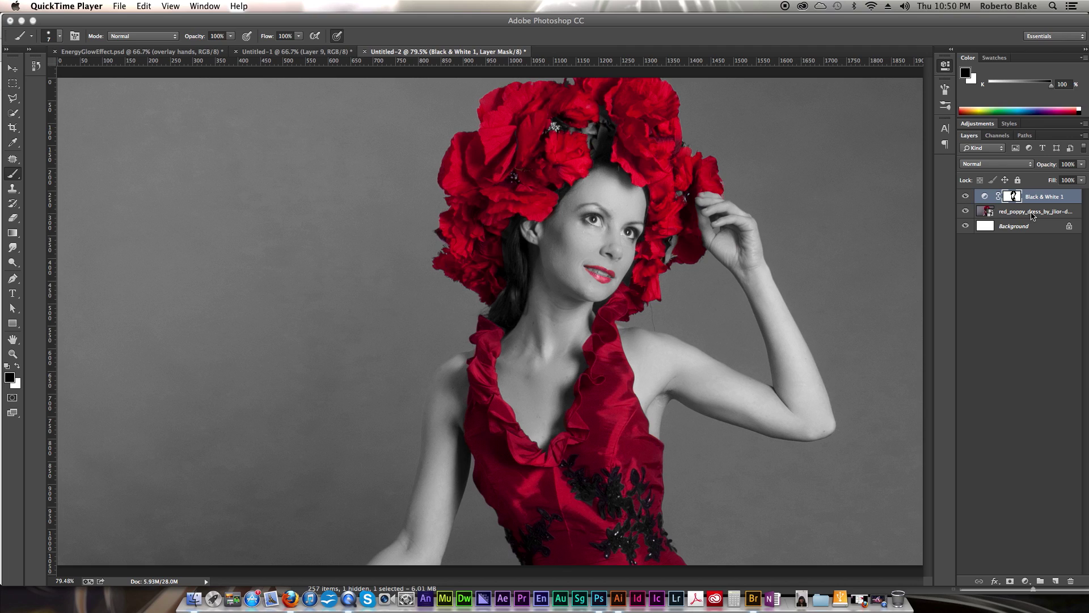
Step: Compare the image with and without the Black & White 1 adjustment, leaving that layer hidden
click(967, 199)
click(967, 198)
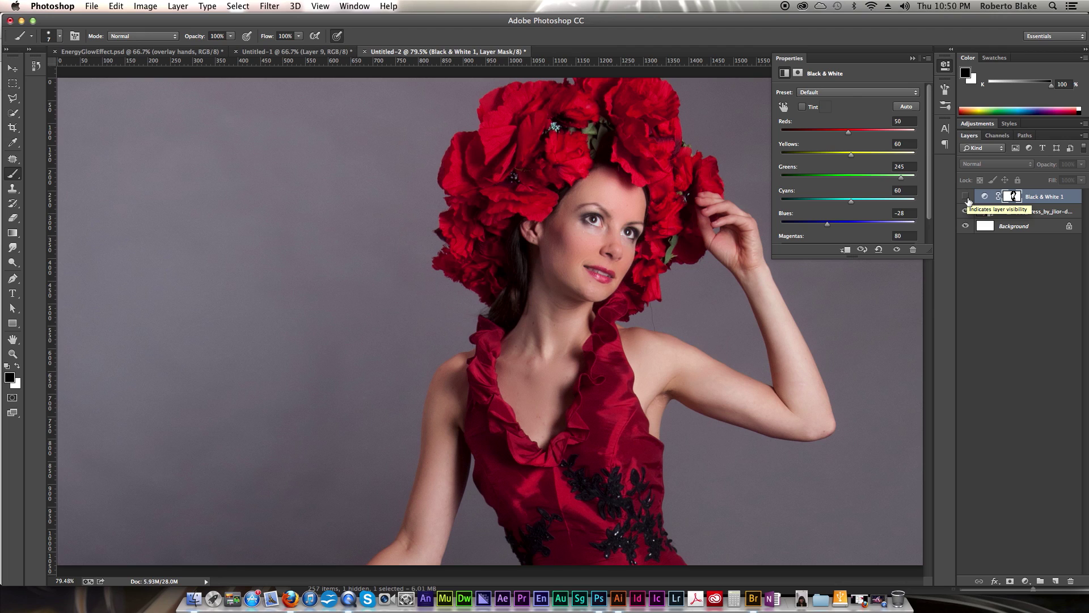
click(966, 197)
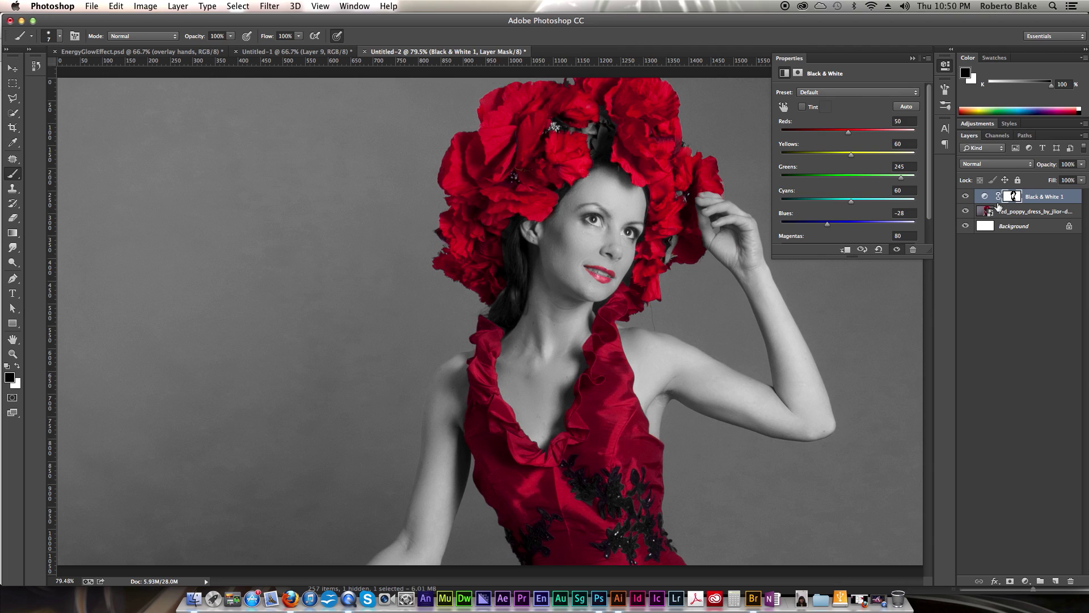
click(965, 197)
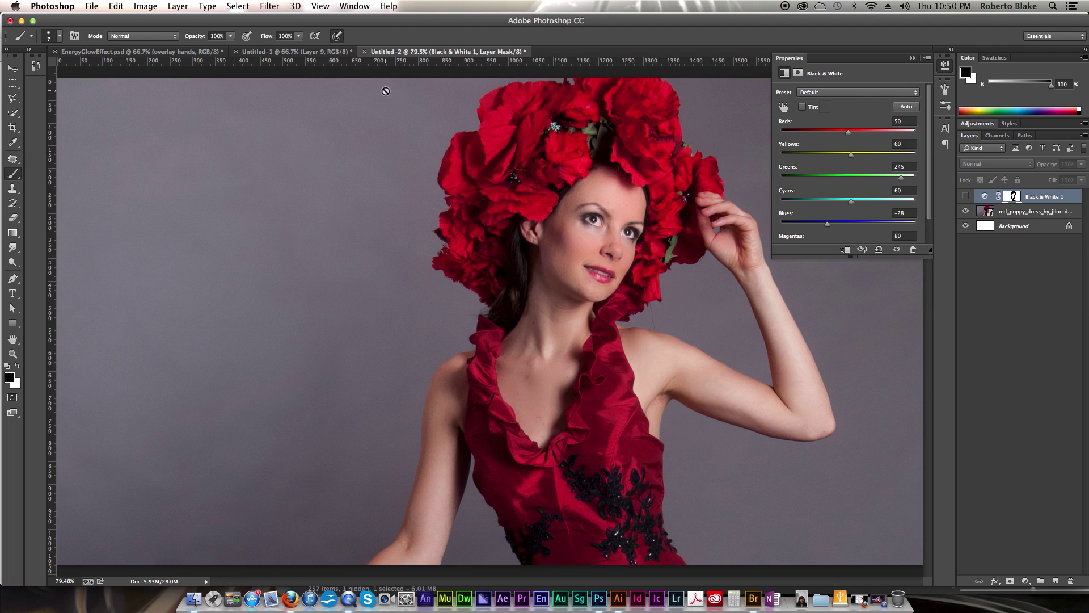
Step: Start a Color Range selection using Sampled Colors and sample the red flowers of the headdress
click(244, 8)
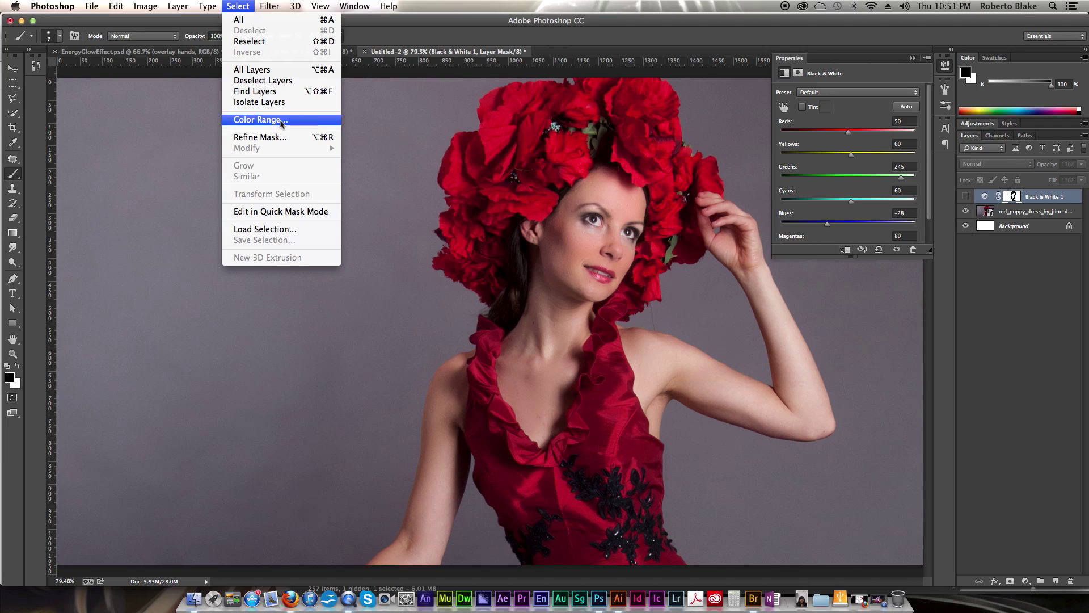
click(282, 122)
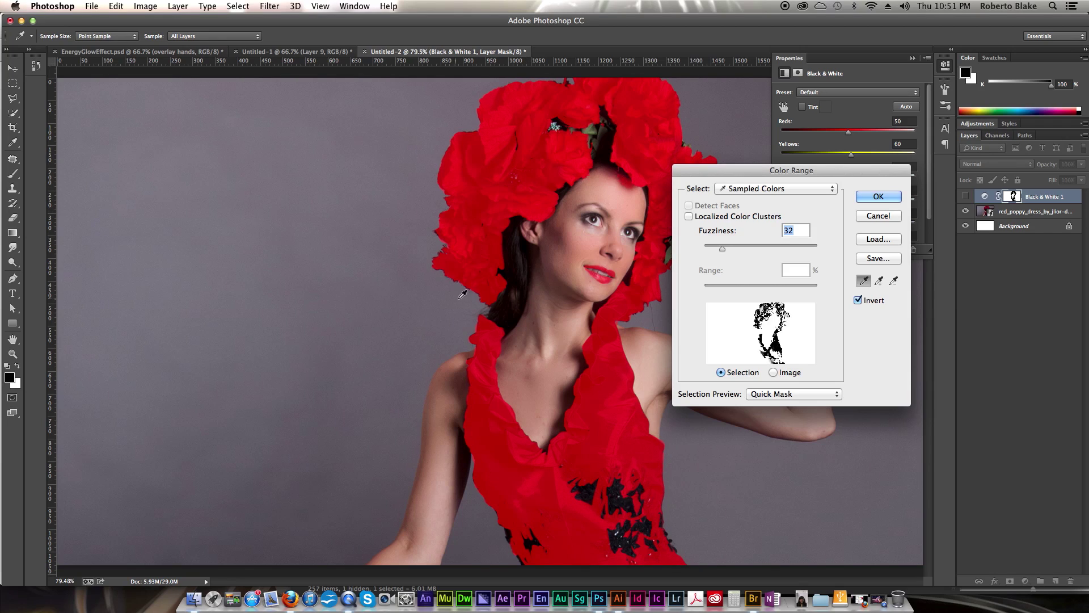
click(482, 262)
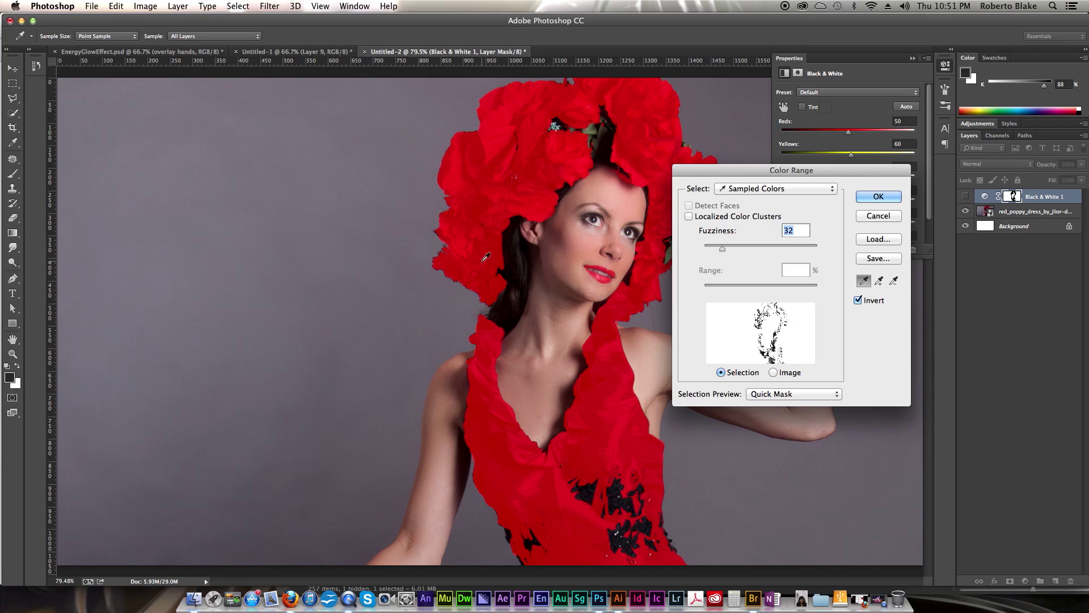
click(475, 251)
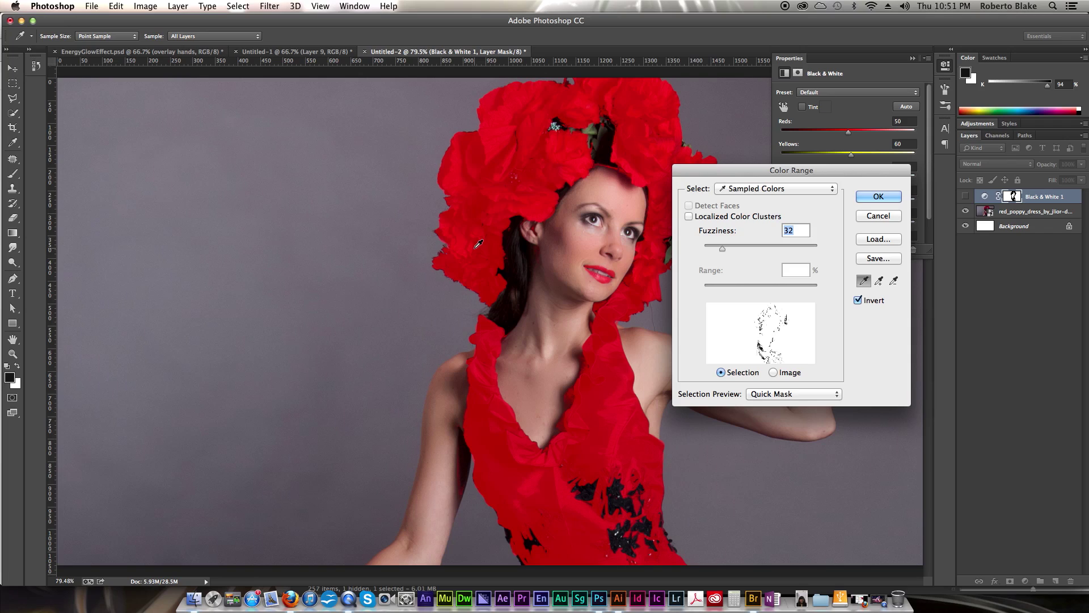
shift+click(470, 233)
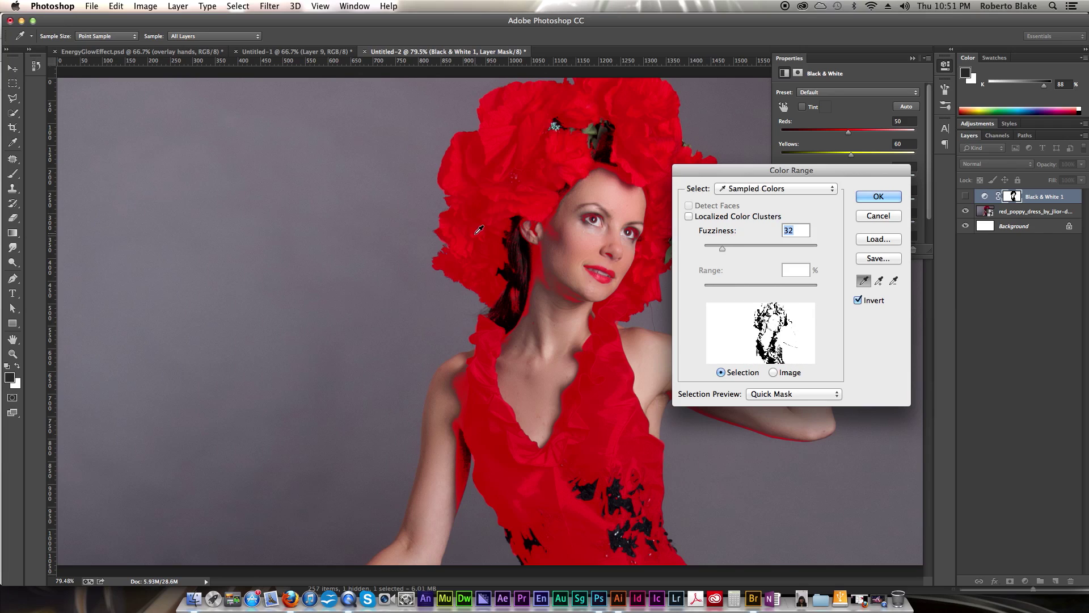
click(476, 233)
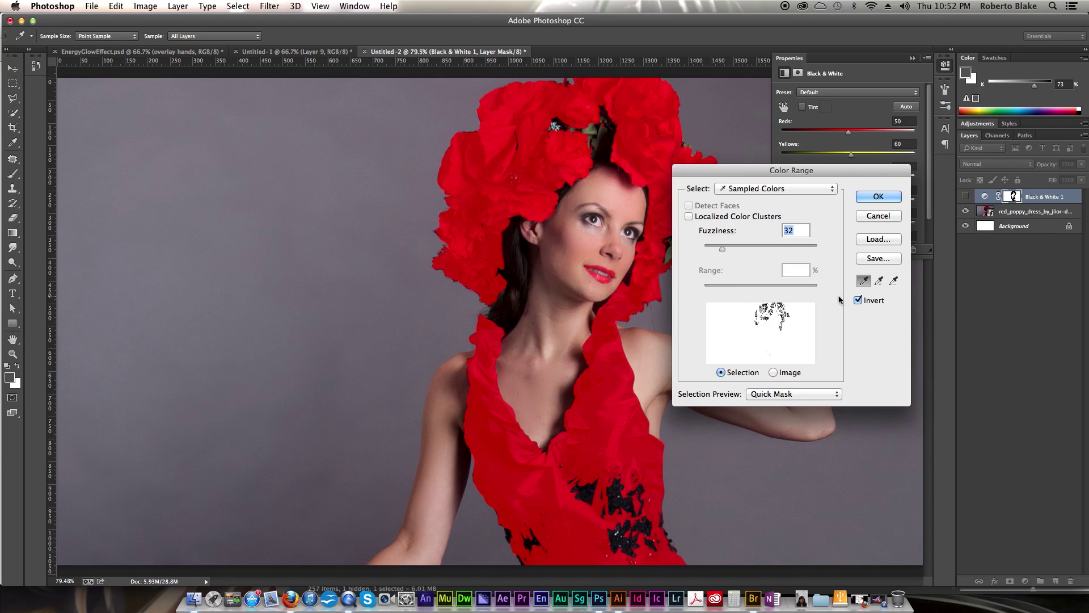
Step: Set the Color Range fuzziness to 116 with a White Matte preview, keep the selection inverted and apply it
click(859, 301)
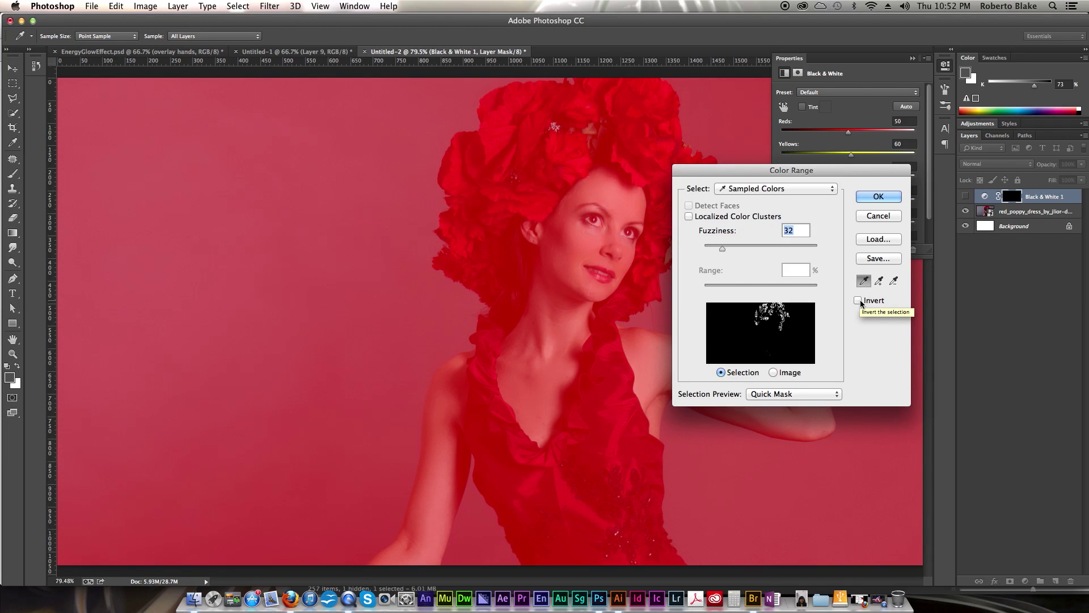
click(858, 303)
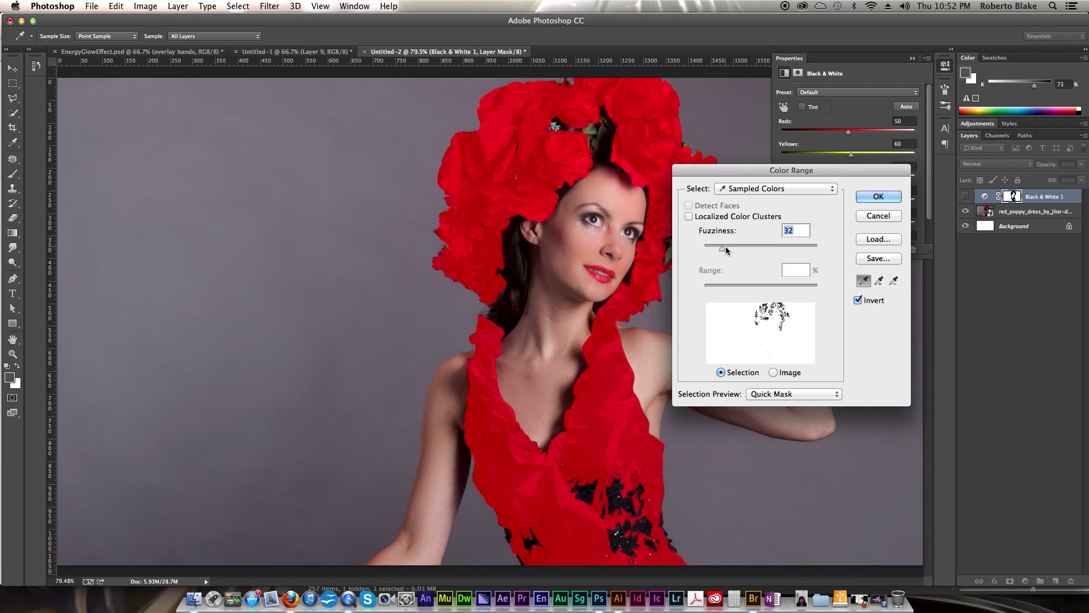
drag(724, 249, 761, 248)
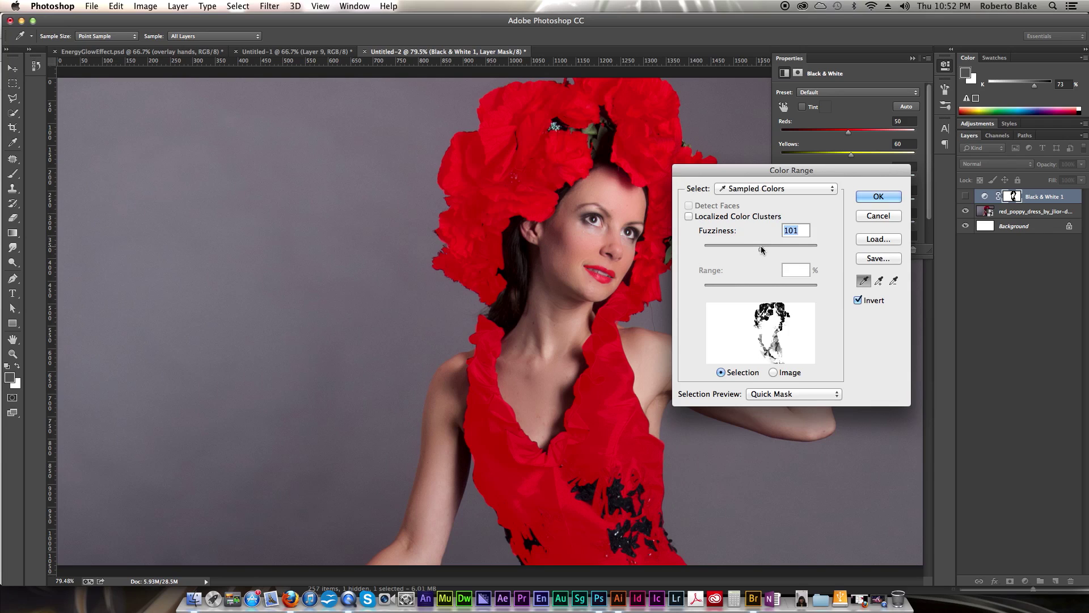
click(804, 394)
click(773, 383)
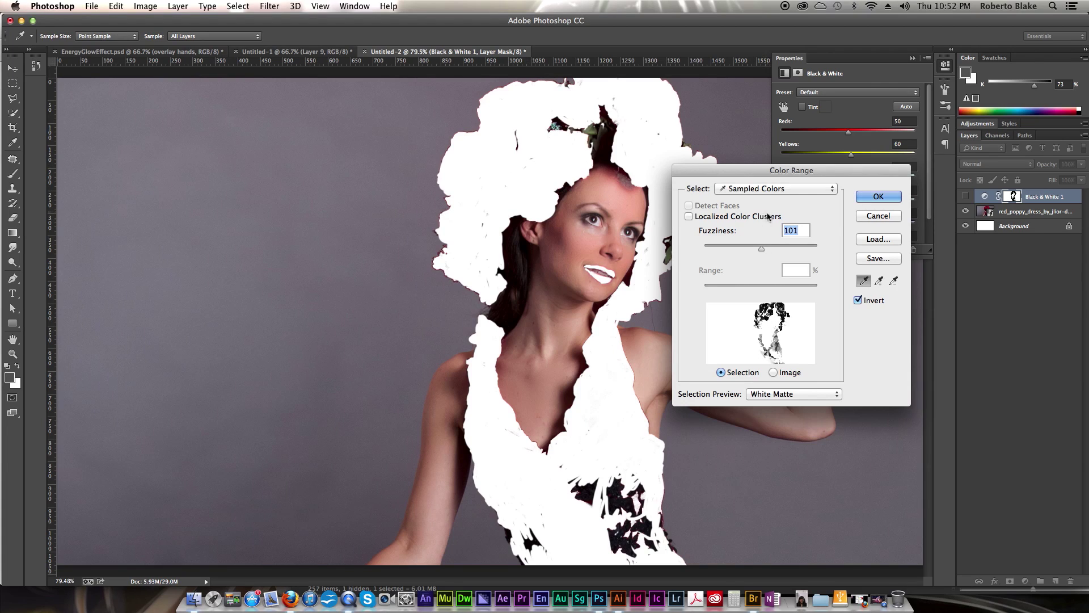
drag(762, 251, 771, 250)
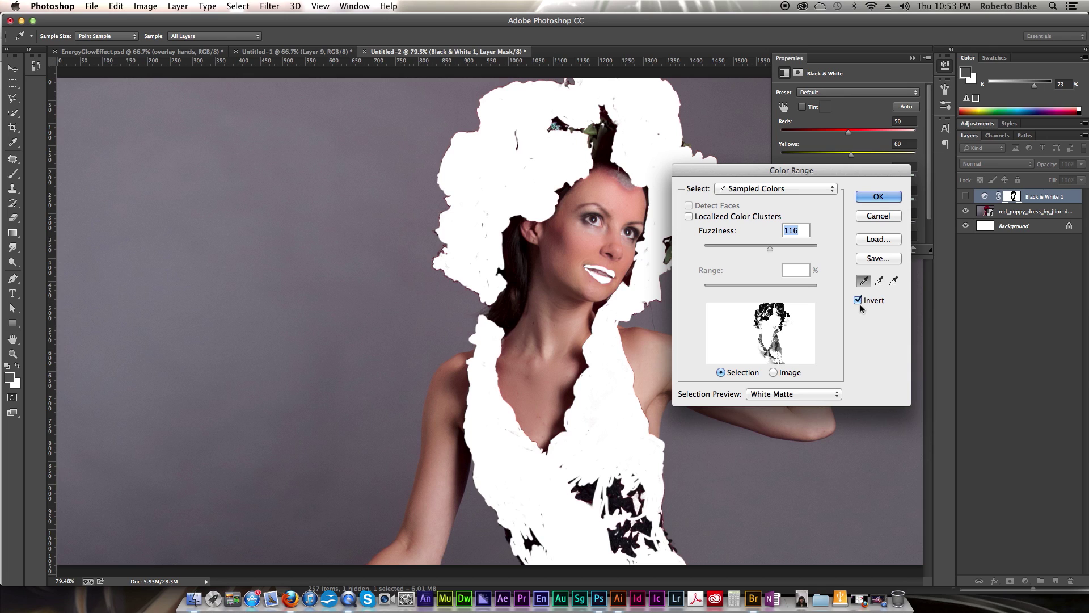
click(877, 196)
Step: Add a Black & White adjustment layer above the red poppy dress photo, masked by the active selection
key(b)
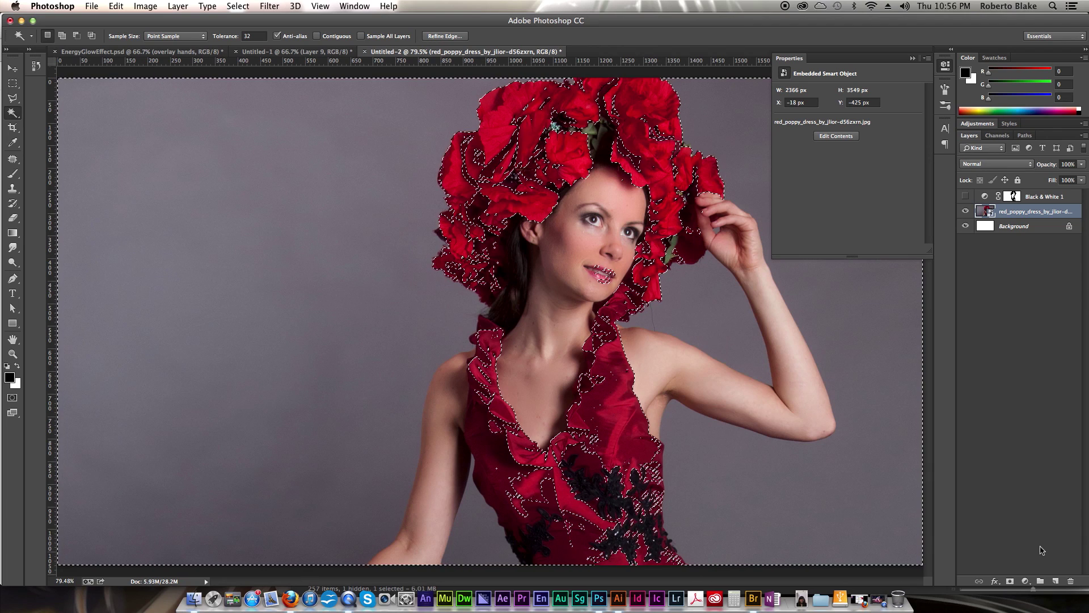
click(1026, 580)
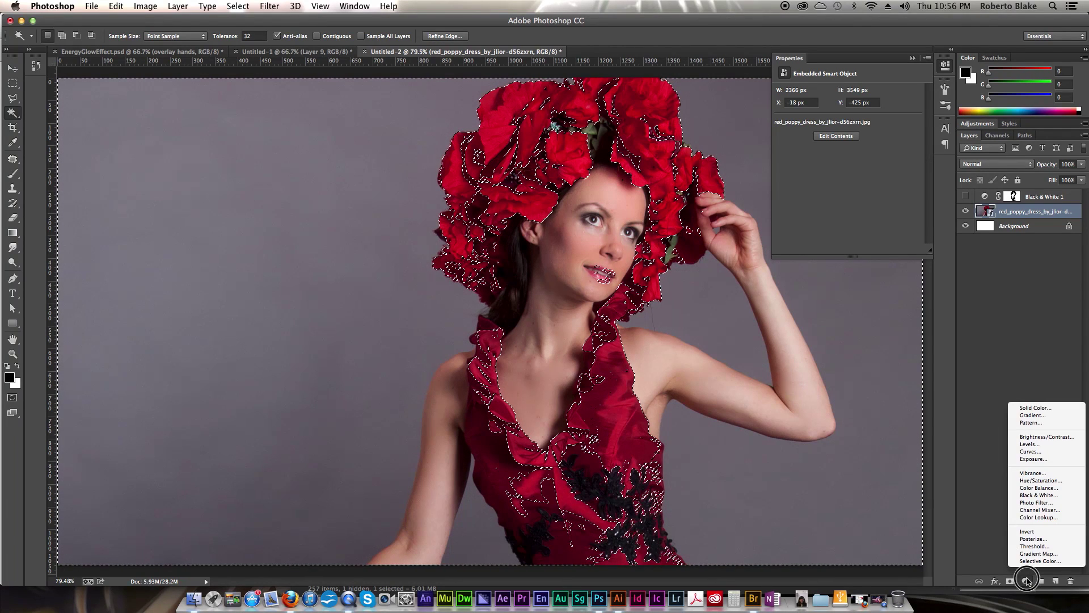
click(1038, 495)
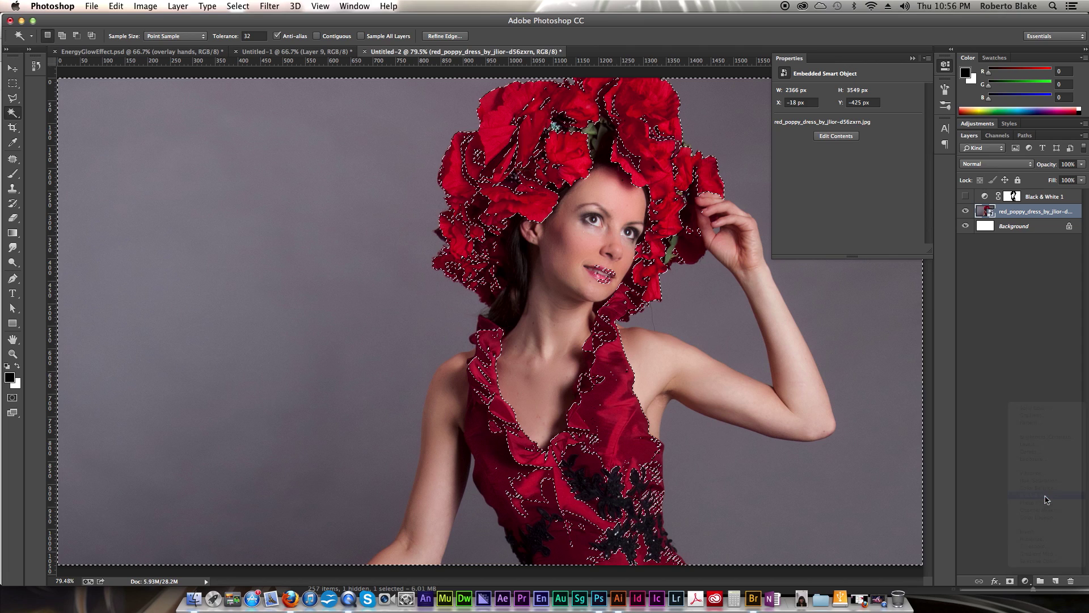
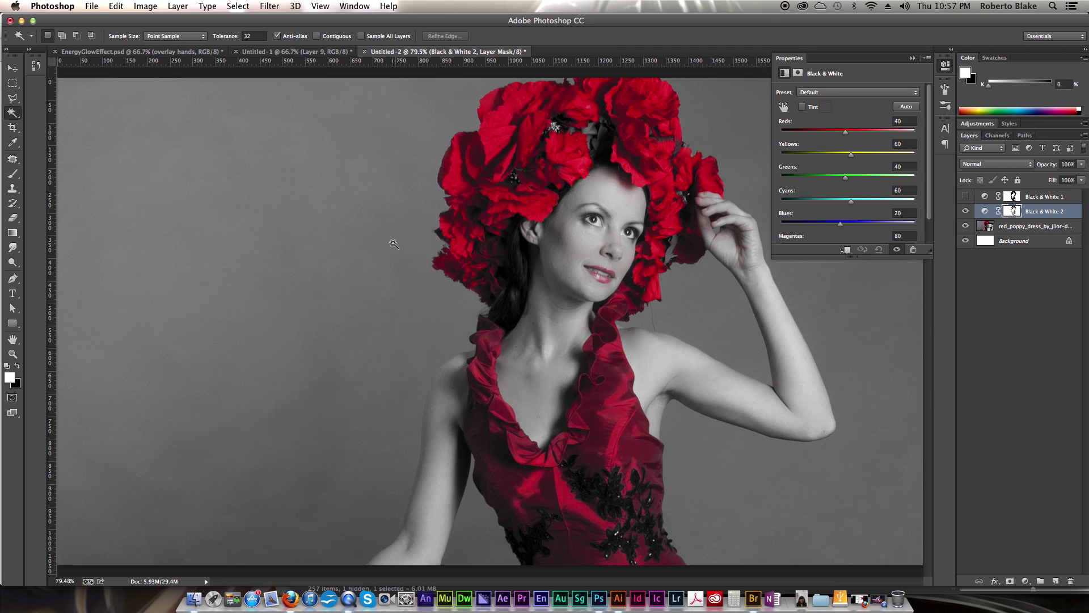
Step: Paint black on the new Black & White mask over the dress with a size 35 brush to restore its red
key(b)
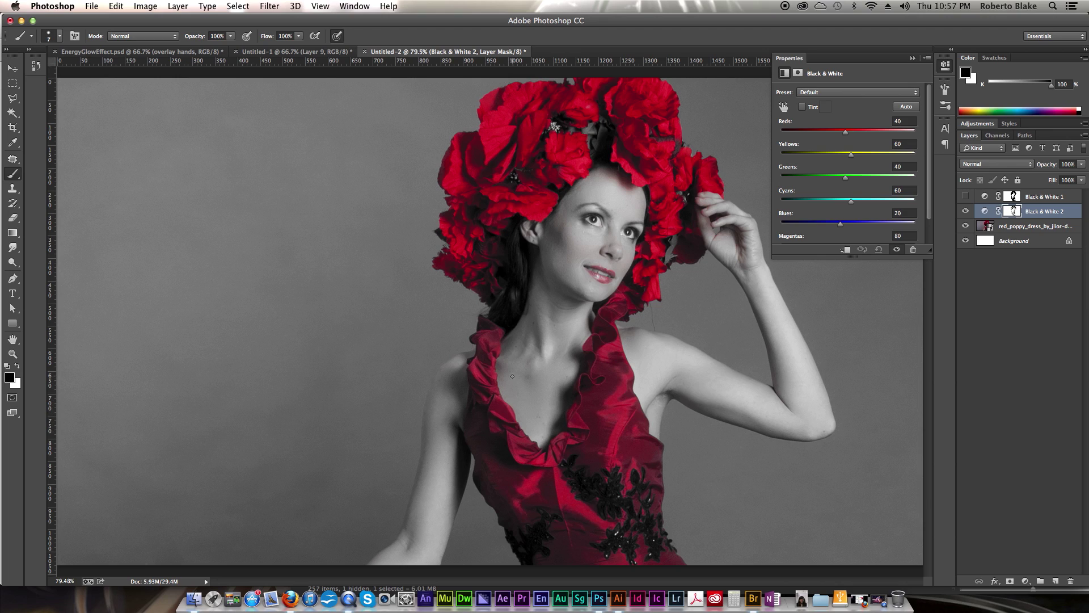
click(57, 39)
key(Escape)
mouse_move(487, 446)
mouse_down()
mouse_move(496, 450)
mouse_move(486, 428)
mouse_move(496, 413)
mouse_move(479, 391)
mouse_move(489, 409)
mouse_move(486, 333)
mouse_move(484, 349)
mouse_up()
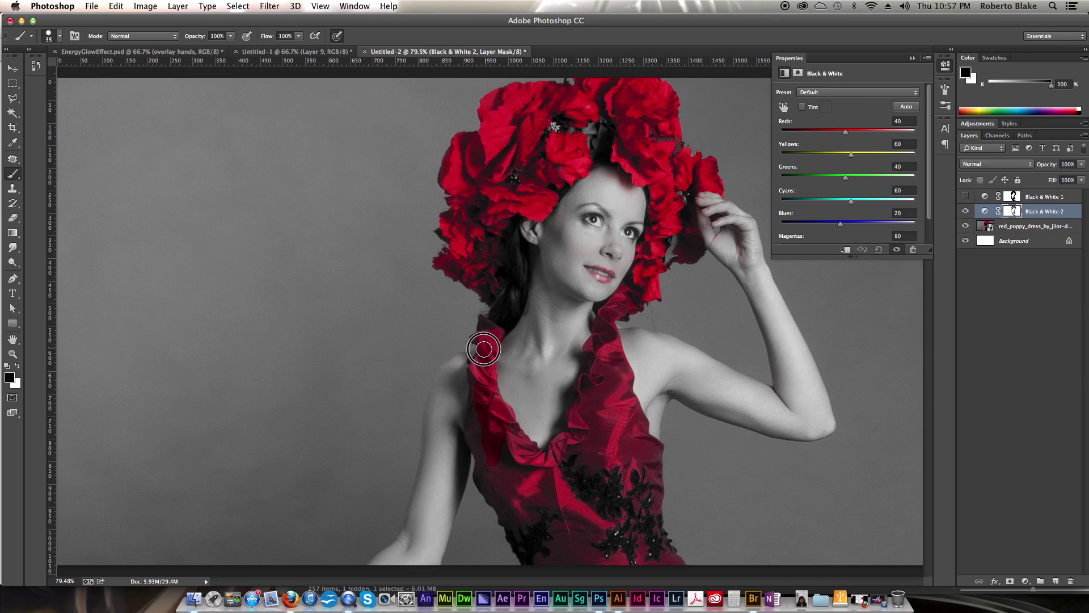
mouse_move(476, 421)
mouse_down()
mouse_move(469, 429)
mouse_move(499, 389)
mouse_up()
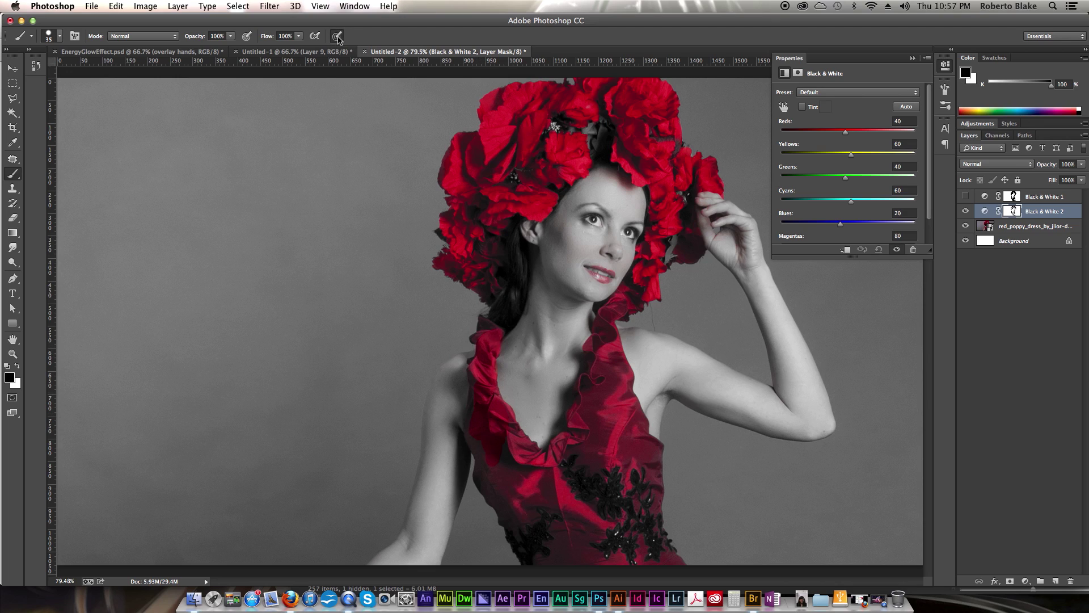
mouse_move(506, 449)
mouse_down()
mouse_move(482, 437)
mouse_move(472, 412)
mouse_move(471, 423)
mouse_move(479, 391)
mouse_move(467, 369)
mouse_move(479, 366)
mouse_move(469, 369)
mouse_move(485, 328)
mouse_move(477, 323)
mouse_move(497, 332)
mouse_up()
mouse_move(614, 397)
mouse_down()
mouse_move(617, 355)
mouse_move(610, 364)
mouse_move(605, 348)
mouse_move(598, 372)
mouse_move(590, 342)
mouse_move(605, 348)
mouse_move(611, 310)
mouse_move(648, 286)
mouse_move(651, 269)
mouse_move(629, 302)
mouse_move(603, 316)
mouse_move(617, 372)
mouse_move(603, 424)
mouse_move(599, 403)
mouse_move(584, 413)
mouse_move(597, 424)
mouse_move(596, 411)
mouse_move(578, 448)
mouse_move(603, 435)
mouse_move(595, 457)
mouse_move(619, 486)
mouse_move(610, 502)
mouse_move(598, 458)
mouse_move(586, 500)
mouse_move(604, 509)
mouse_move(592, 537)
mouse_move(600, 511)
mouse_move(591, 533)
mouse_move(578, 486)
mouse_move(560, 541)
mouse_move(547, 522)
mouse_move(573, 516)
mouse_move(510, 513)
mouse_move(520, 534)
mouse_move(469, 428)
mouse_move(539, 491)
mouse_move(523, 455)
mouse_move(556, 498)
mouse_move(547, 487)
mouse_move(586, 460)
mouse_move(584, 445)
mouse_move(556, 459)
mouse_move(560, 480)
mouse_move(515, 479)
mouse_move(512, 488)
mouse_move(482, 475)
mouse_move(469, 437)
mouse_move(489, 447)
mouse_move(497, 502)
mouse_move(512, 514)
mouse_move(503, 522)
mouse_move(477, 479)
mouse_move(501, 498)
mouse_move(486, 501)
mouse_move(591, 554)
mouse_move(609, 556)
mouse_move(621, 499)
mouse_move(679, 567)
mouse_move(617, 552)
mouse_move(572, 562)
mouse_move(525, 537)
mouse_move(533, 560)
mouse_move(614, 526)
mouse_move(637, 498)
mouse_move(650, 512)
mouse_move(645, 485)
mouse_move(654, 540)
mouse_move(644, 474)
mouse_move(611, 441)
mouse_move(603, 382)
mouse_move(620, 365)
mouse_move(637, 455)
mouse_move(647, 440)
mouse_move(653, 452)
mouse_move(646, 503)
mouse_move(661, 557)
mouse_move(640, 562)
mouse_up()
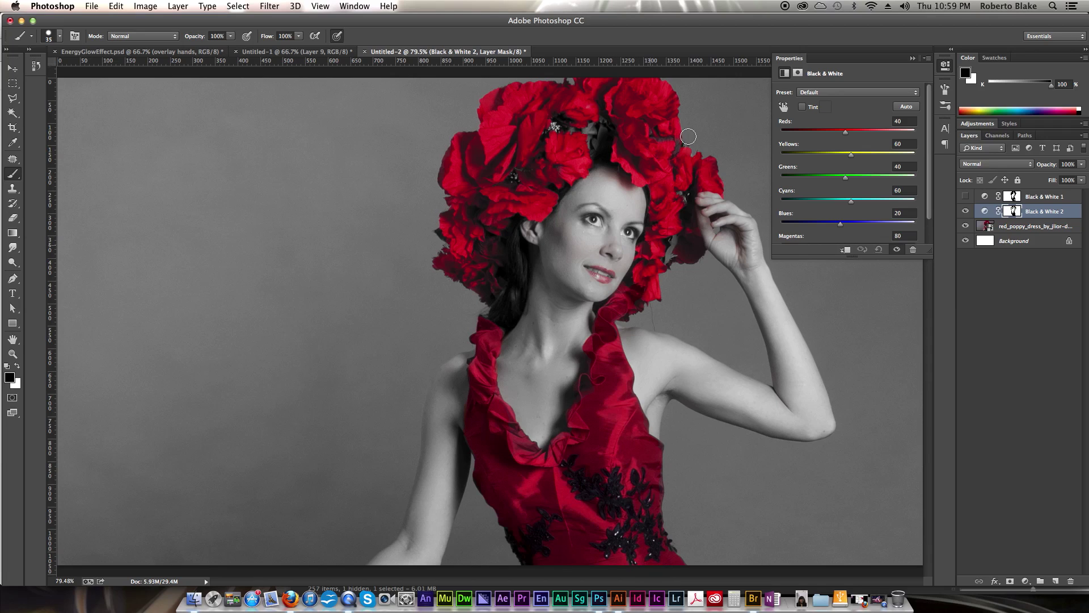
Step: Paint black on the Black & White 2 mask over the headdress flowers and the lips to bring back their red
drag(636, 297, 623, 300)
mouse_move(555, 178)
mouse_down()
mouse_move(576, 159)
mouse_move(560, 155)
mouse_move(588, 99)
mouse_move(646, 107)
mouse_move(682, 181)
mouse_move(669, 153)
mouse_move(678, 148)
mouse_move(653, 125)
mouse_up()
mouse_move(511, 113)
mouse_down()
mouse_move(445, 176)
mouse_move(458, 177)
mouse_move(466, 234)
mouse_move(491, 224)
mouse_move(494, 243)
mouse_move(474, 260)
mouse_move(486, 282)
mouse_move(460, 275)
mouse_move(460, 243)
mouse_move(477, 214)
mouse_move(482, 161)
mouse_move(472, 160)
mouse_up()
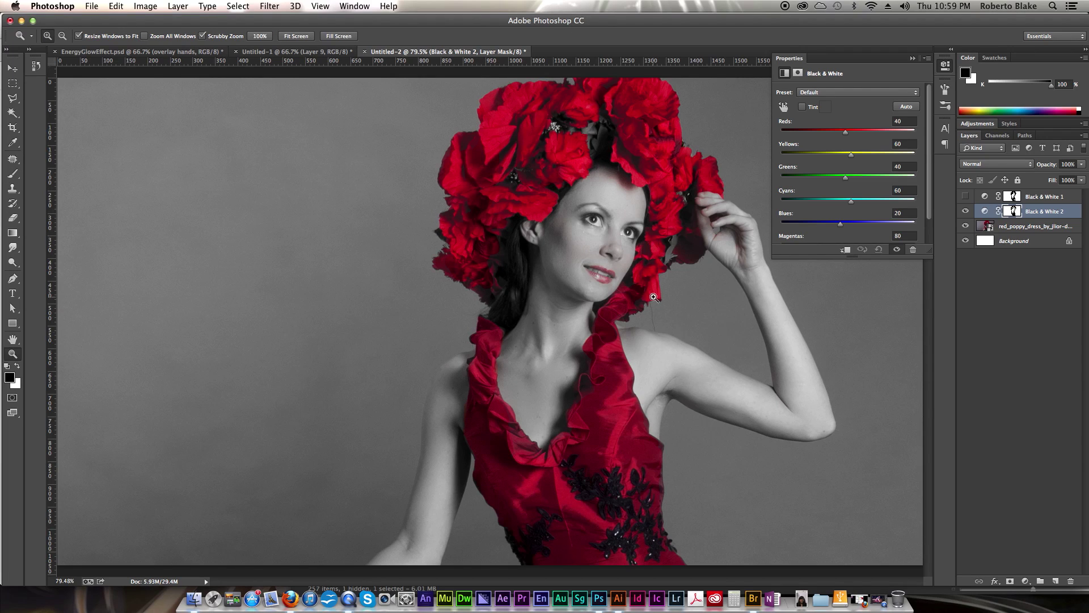
scroll(639, 287, up, 5)
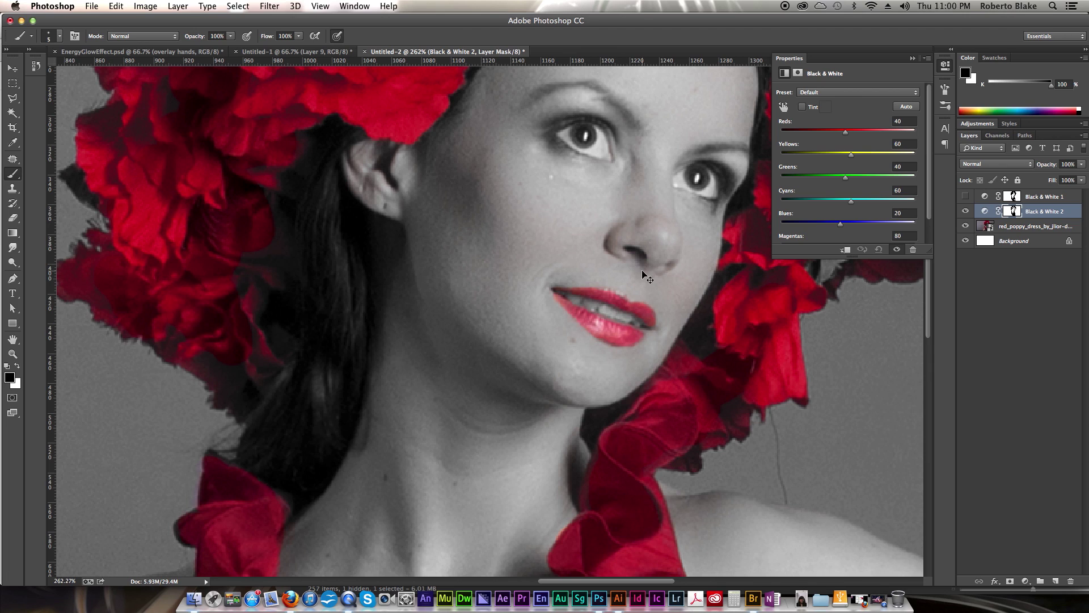
key(super+0)
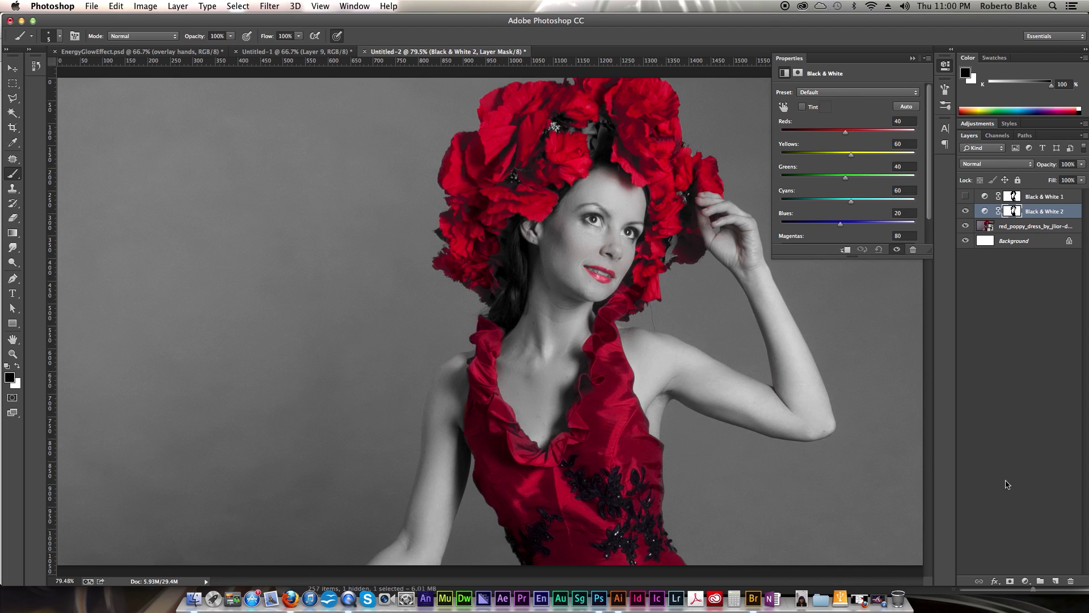
Step: Add a Hue/Saturation adjustment layer above Black & White 2 with saturation +45
click(1025, 580)
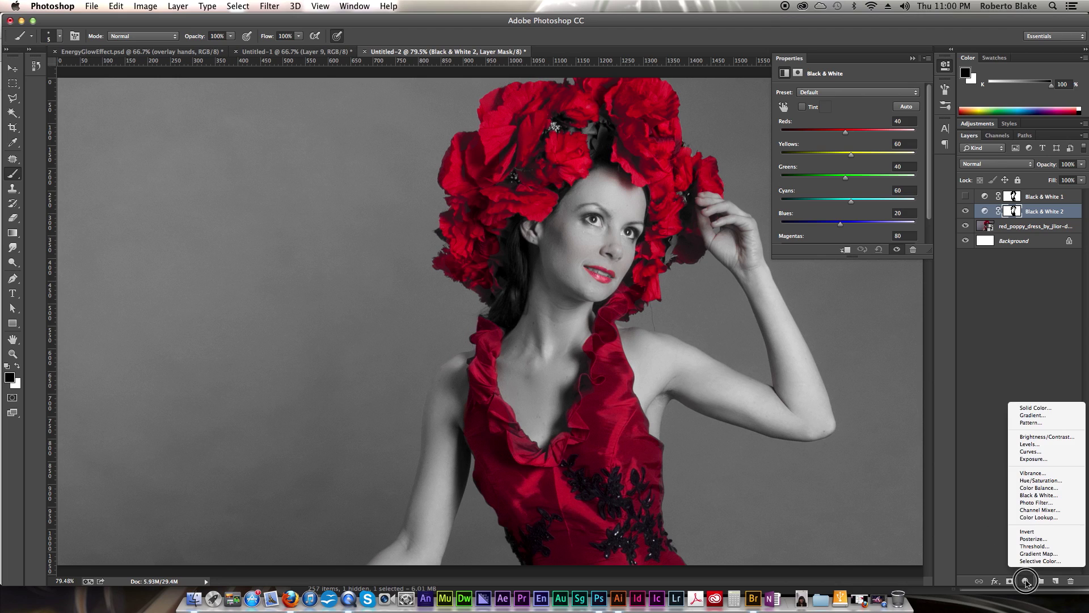
click(1050, 480)
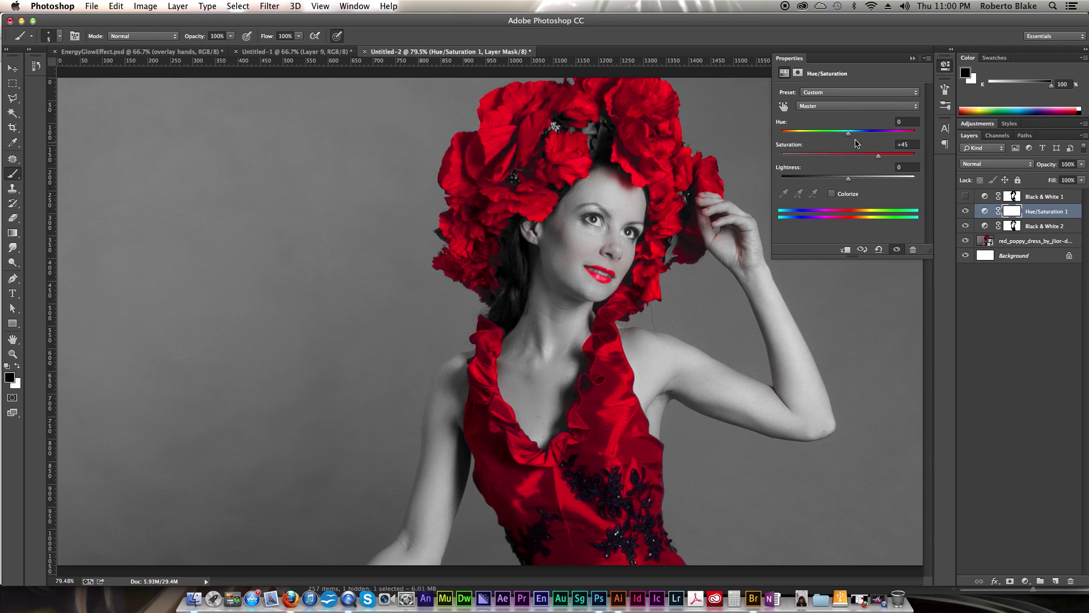
Step: Add a Brightness/Contrast adjustment layer directly above Black & White 2 and set its contrast to 59
click(1023, 227)
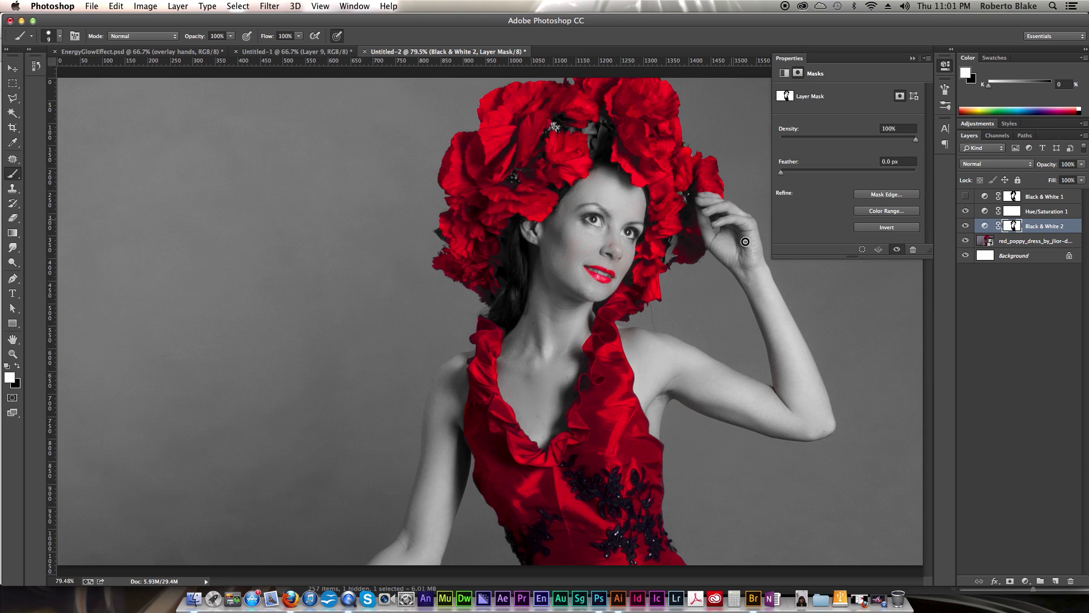
click(1025, 581)
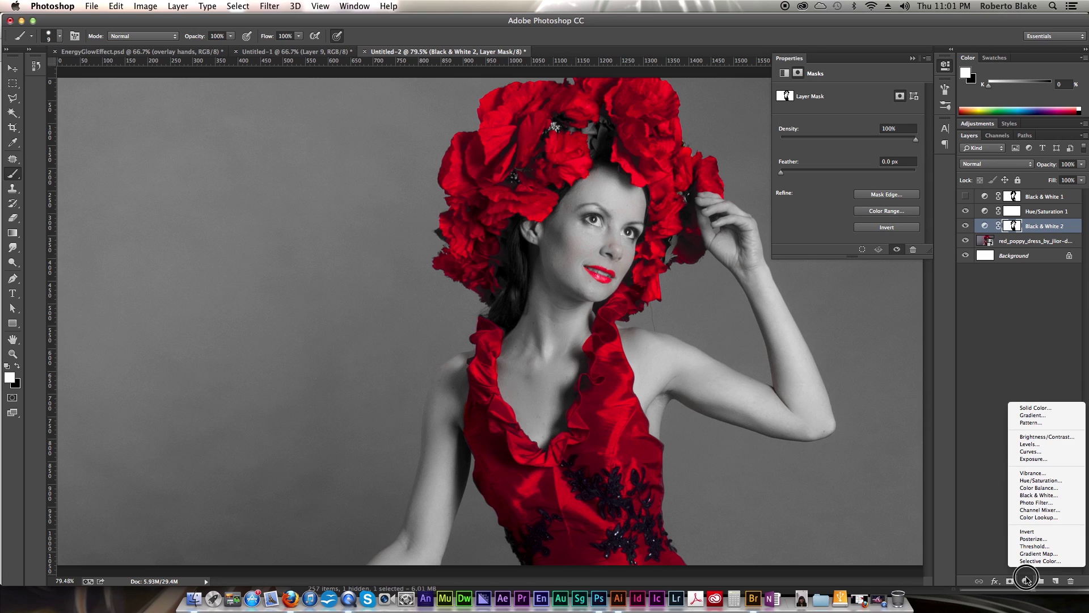
click(1046, 437)
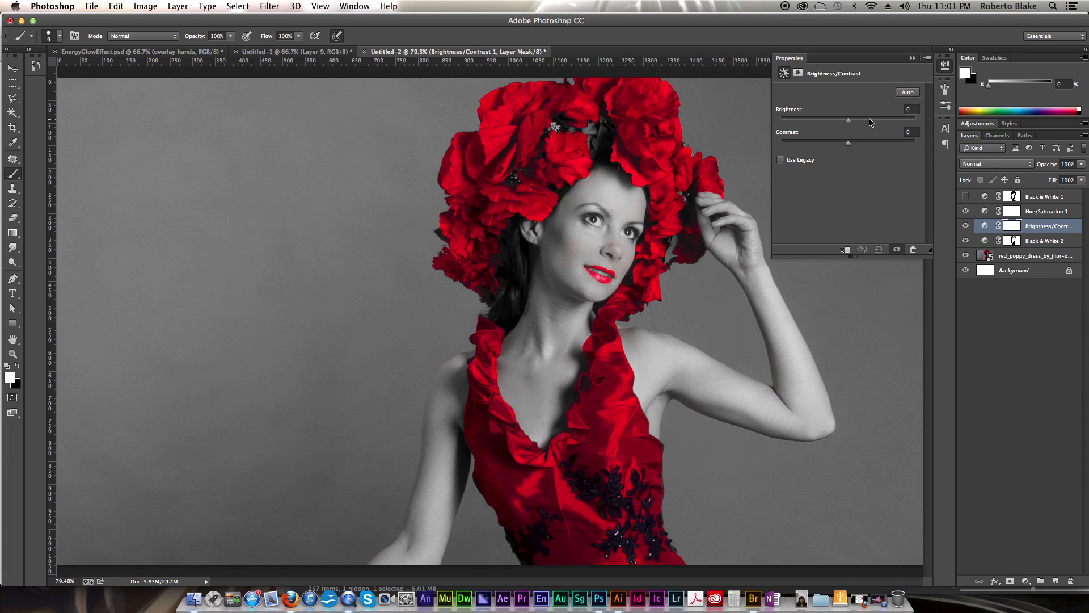
drag(849, 143, 888, 143)
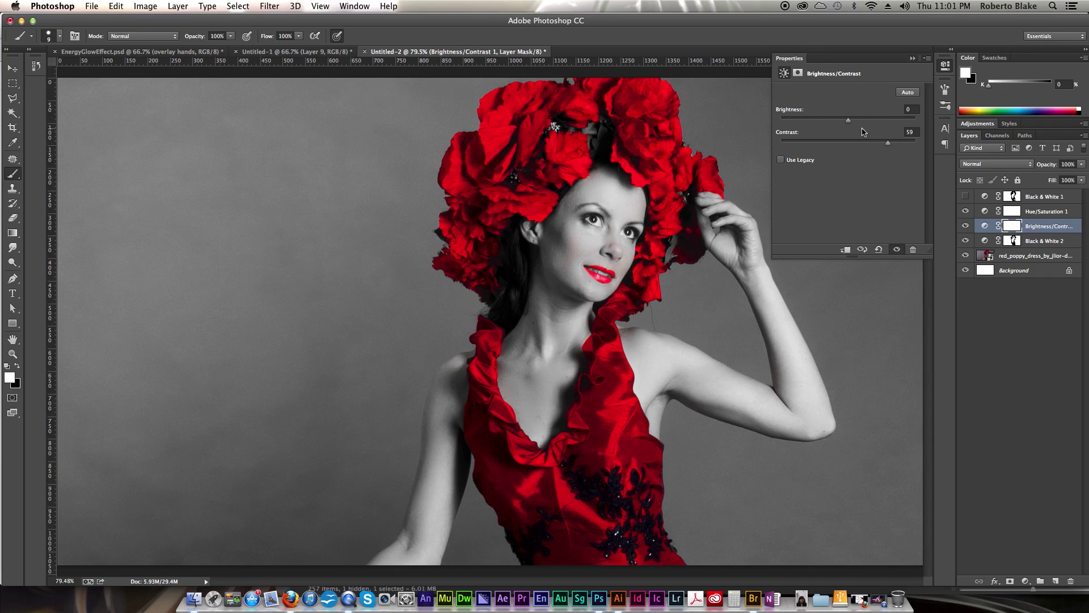
drag(847, 122, 848, 121)
Step: Select the layer mask of Black & White 2 for editing
click(1013, 240)
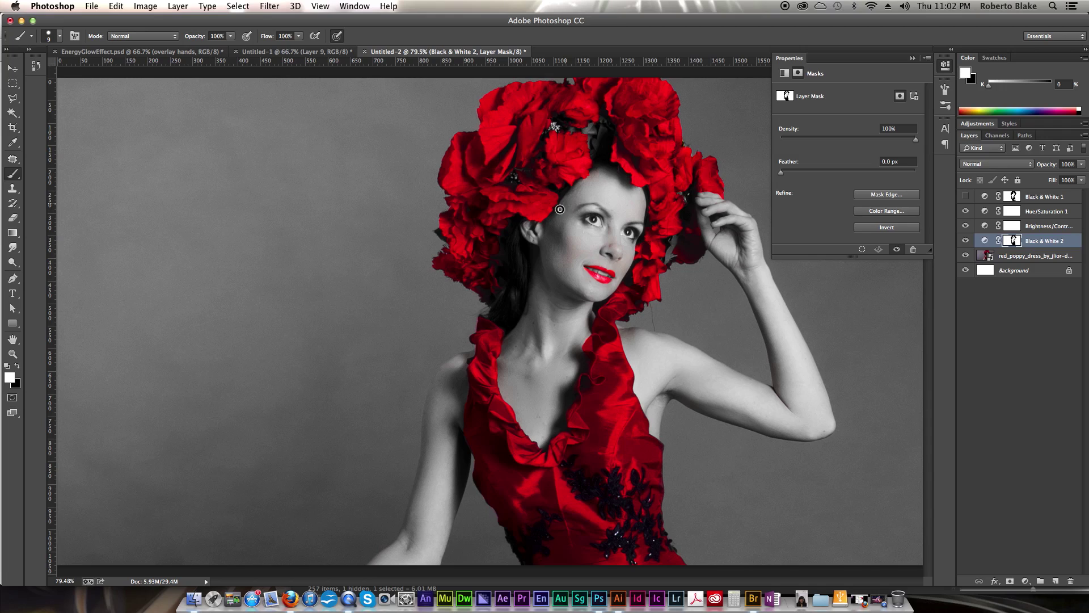